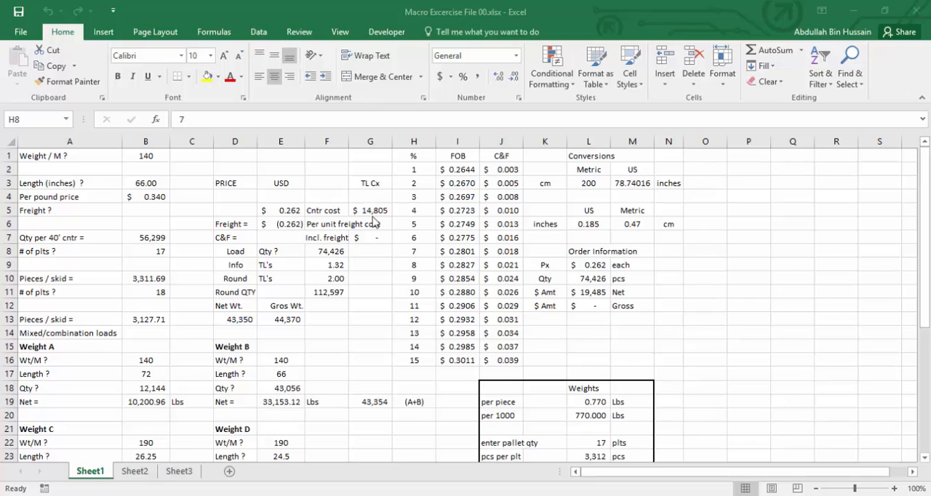
# Select only the numeric constants on Sheet1 with Go To Special and fill them yellow.
pyautogui.click(860, 86)
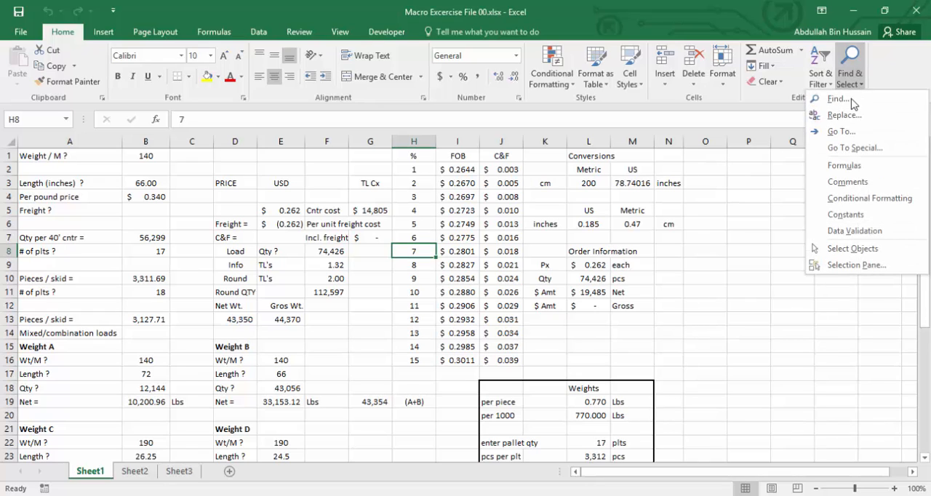
pyautogui.click(846, 149)
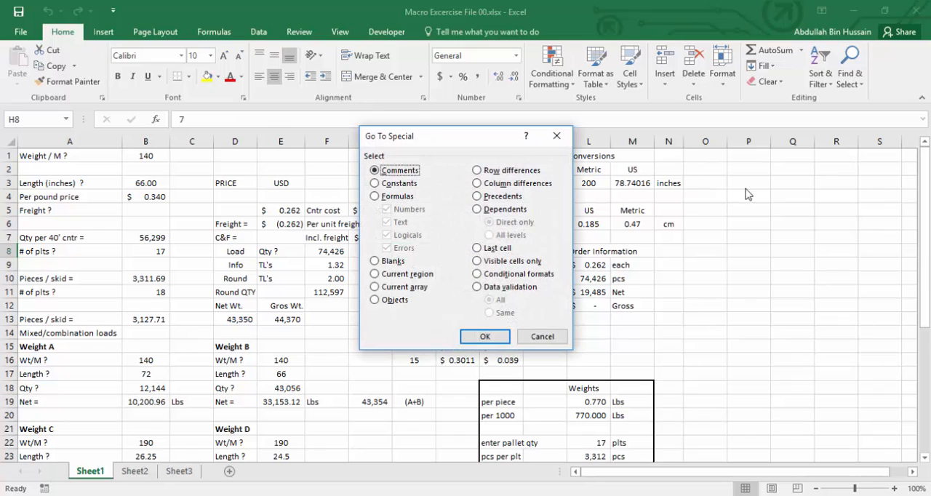
pyautogui.click(399, 184)
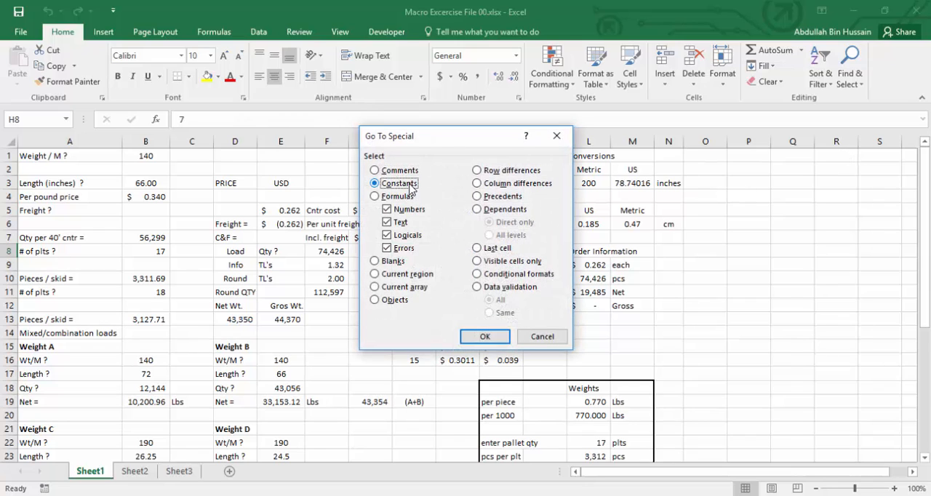
pyautogui.click(401, 222)
pyautogui.click(404, 237)
pyautogui.click(403, 249)
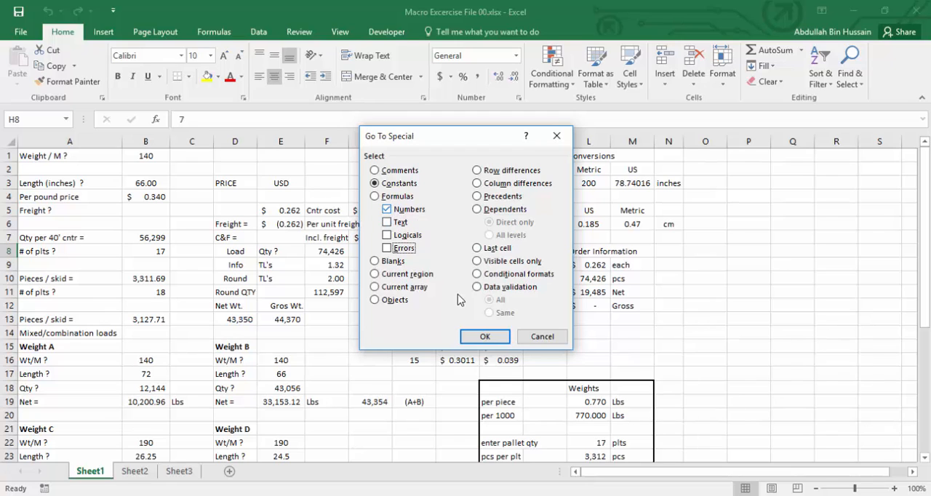
pyautogui.click(481, 337)
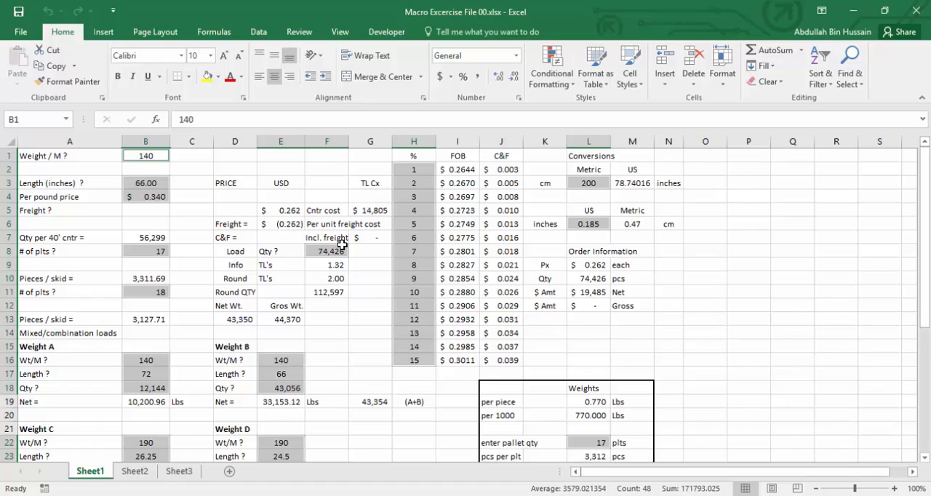
pyautogui.click(207, 78)
pyautogui.click(299, 199)
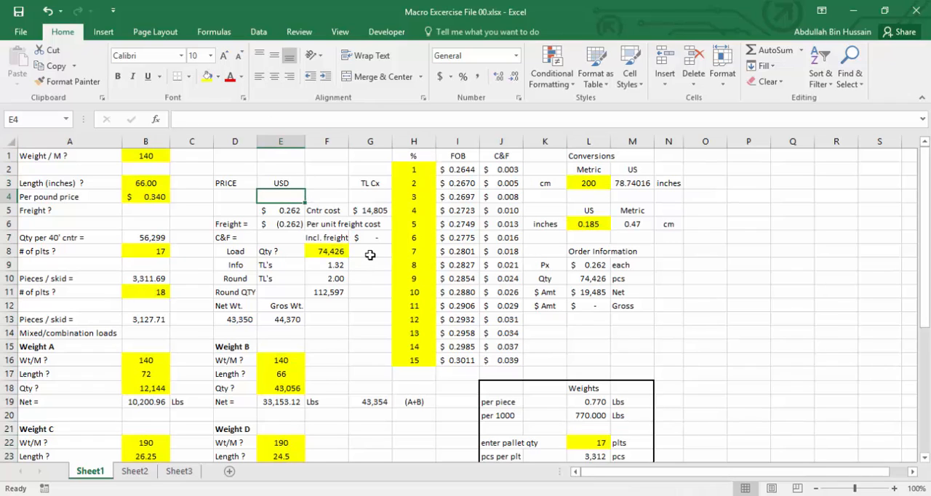
# Enter 5254 in cell O12 and 365211 in cell O14.
pyautogui.click(704, 305)
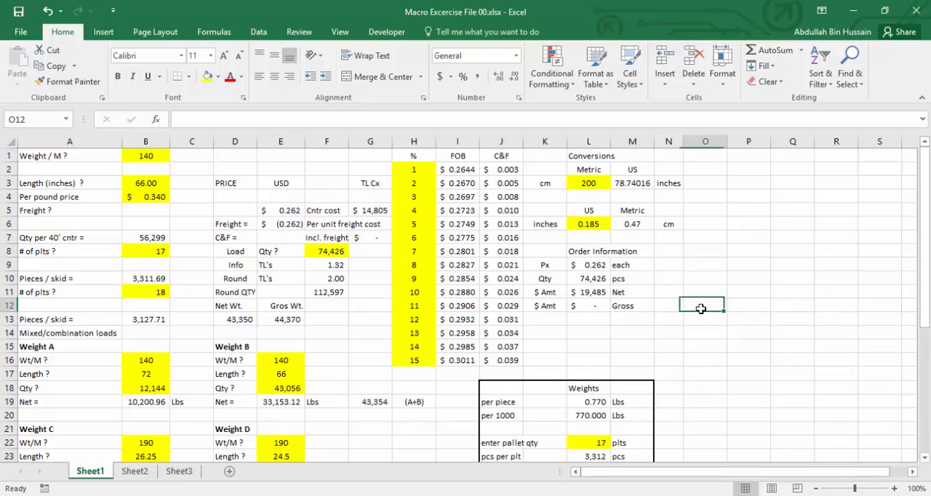
pyautogui.write('5254')
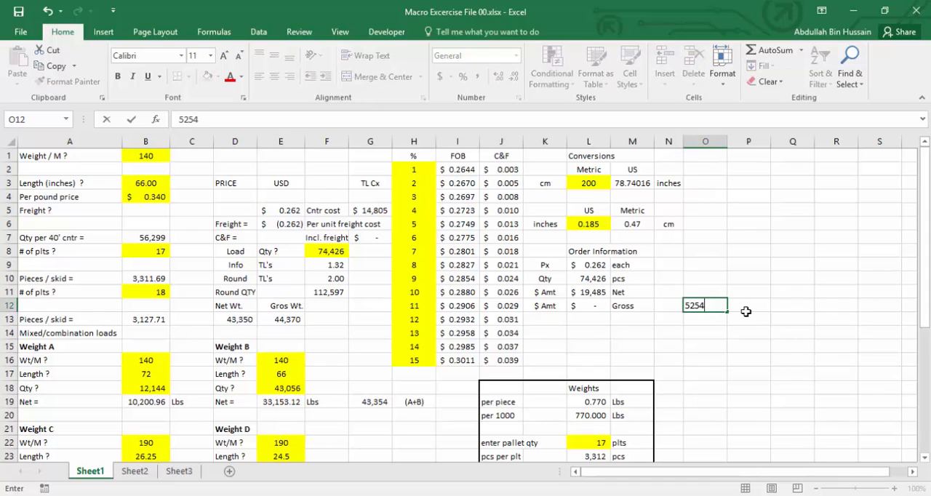
pyautogui.press('Return')
pyautogui.press('Return')
pyautogui.write('365211')
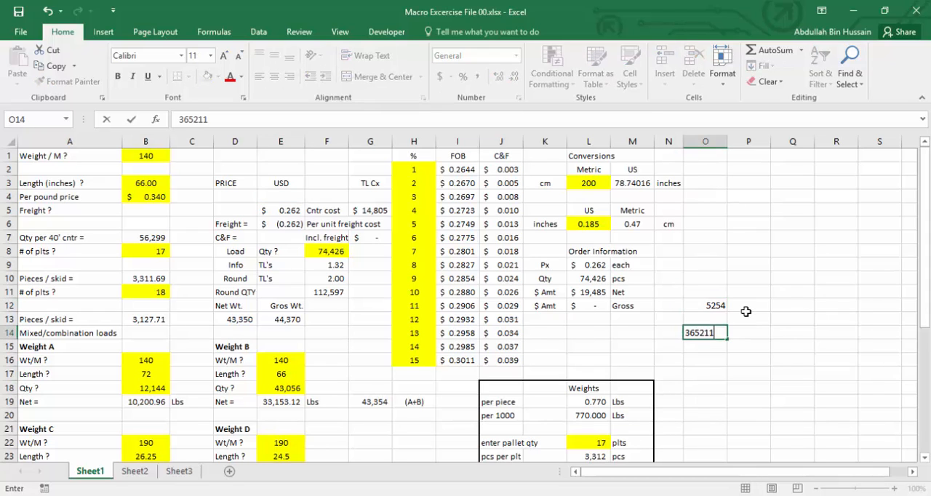
pyautogui.press('Return')
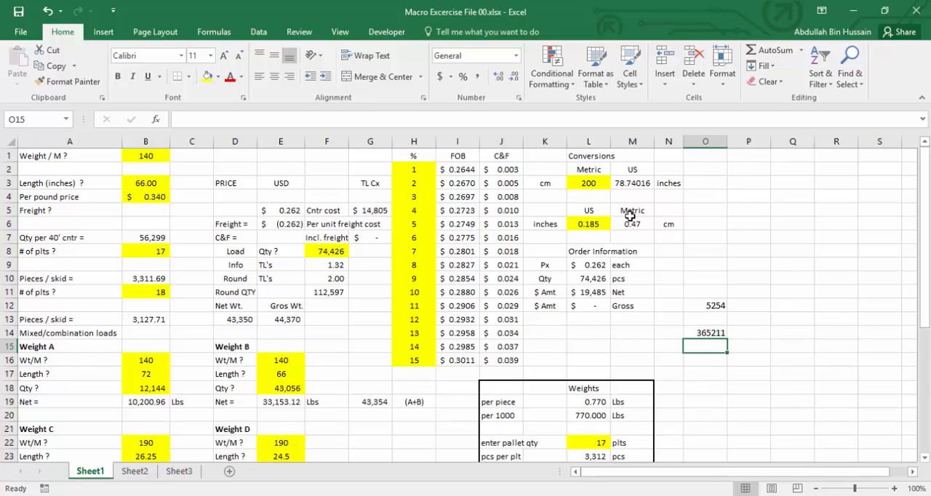
# Reselect the numeric constants with Go To Special, including the new entries in column O, and fill them all yellow.
pyautogui.click(861, 84)
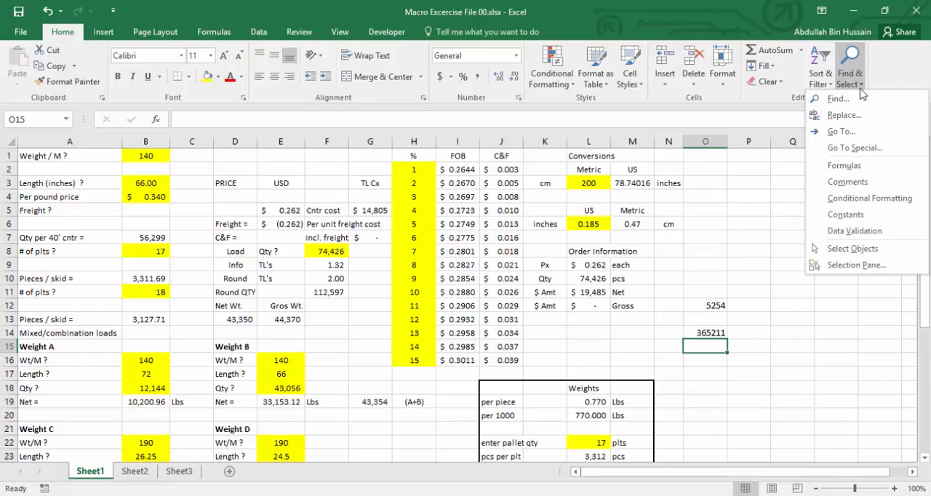
pyautogui.click(851, 148)
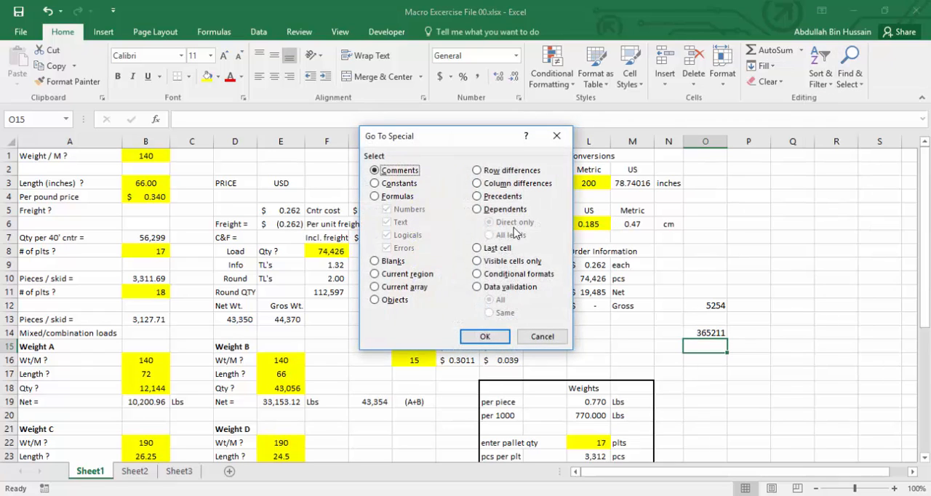
pyautogui.click(375, 183)
pyautogui.click(393, 222)
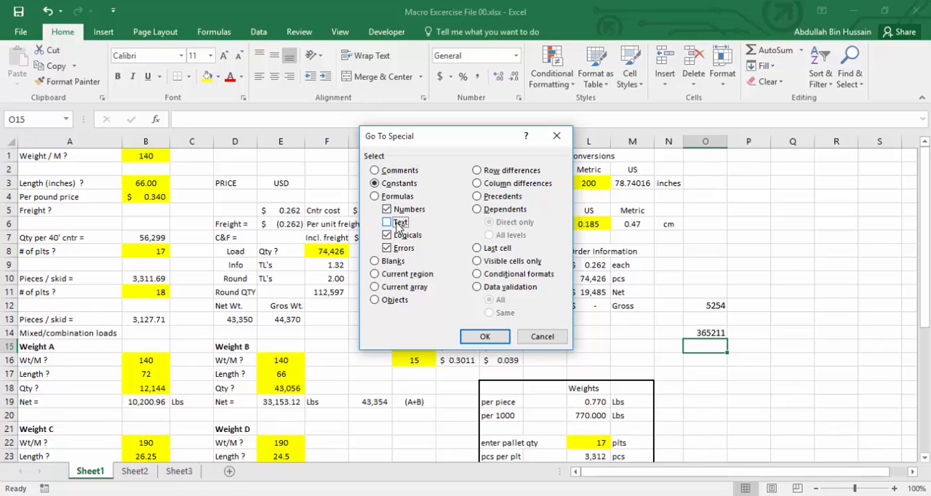
pyautogui.click(398, 235)
pyautogui.click(402, 248)
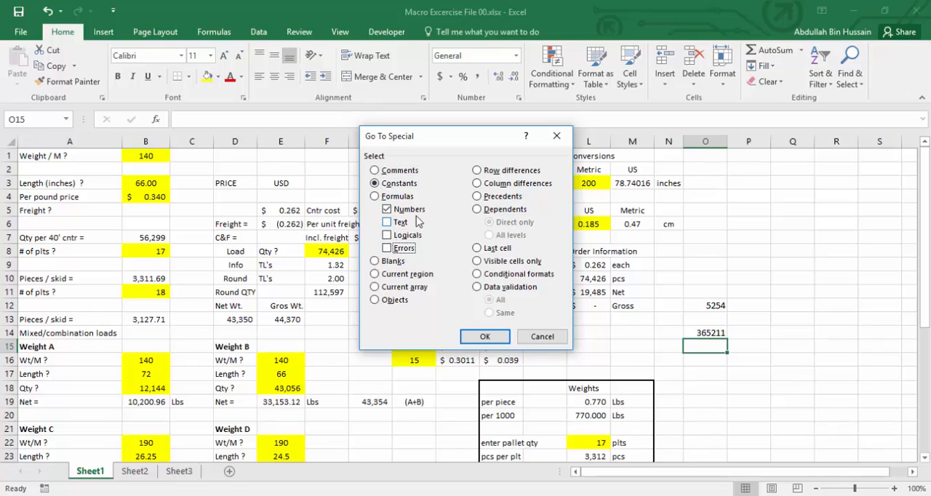
pyautogui.click(484, 338)
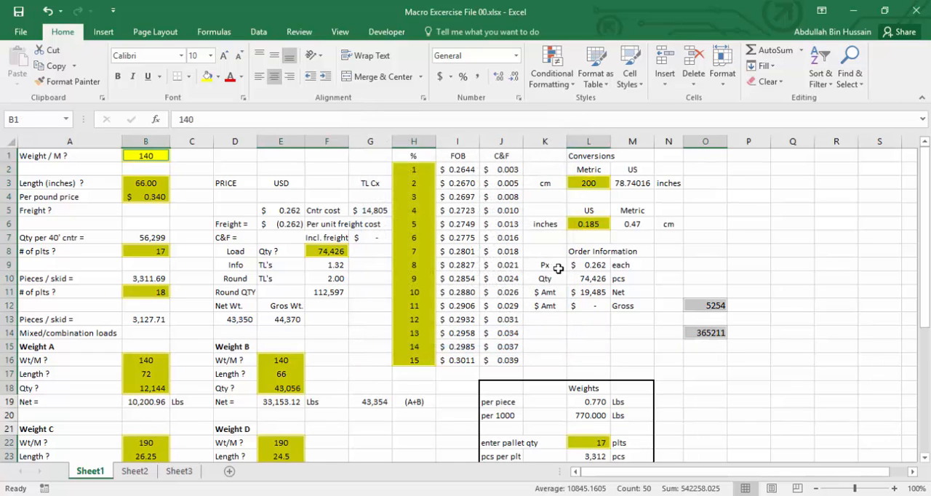
pyautogui.click(207, 78)
pyautogui.click(589, 332)
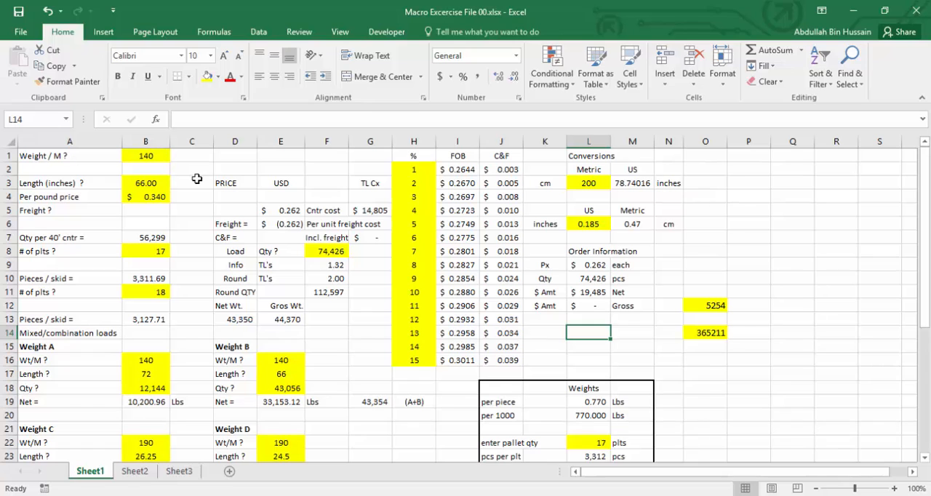
# Remove the fill color from every cell on Sheet1 by applying No Fill.
pyautogui.hotkey('ctrl', 'a')
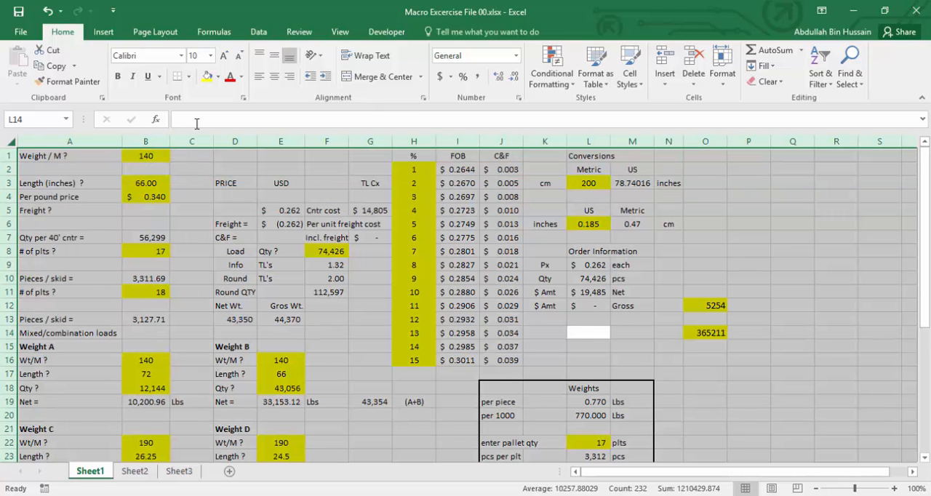
pyautogui.click(217, 77)
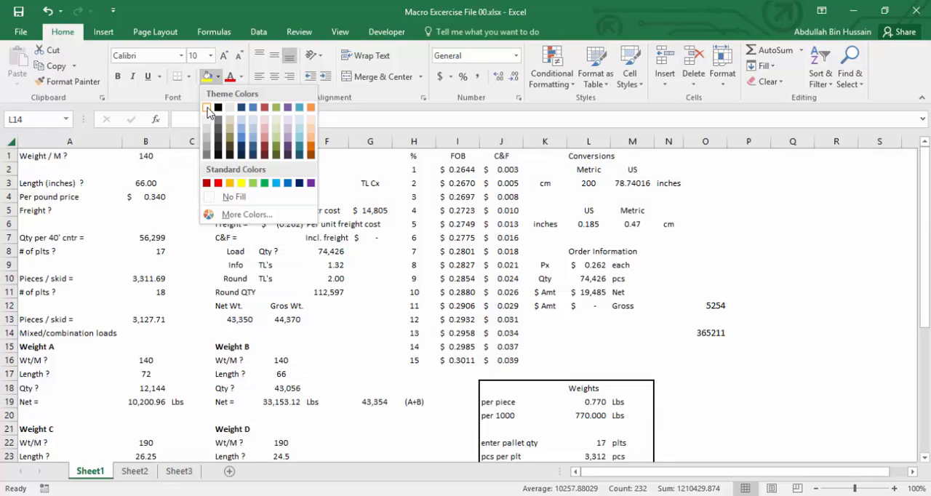
pyautogui.click(231, 197)
pyautogui.click(525, 306)
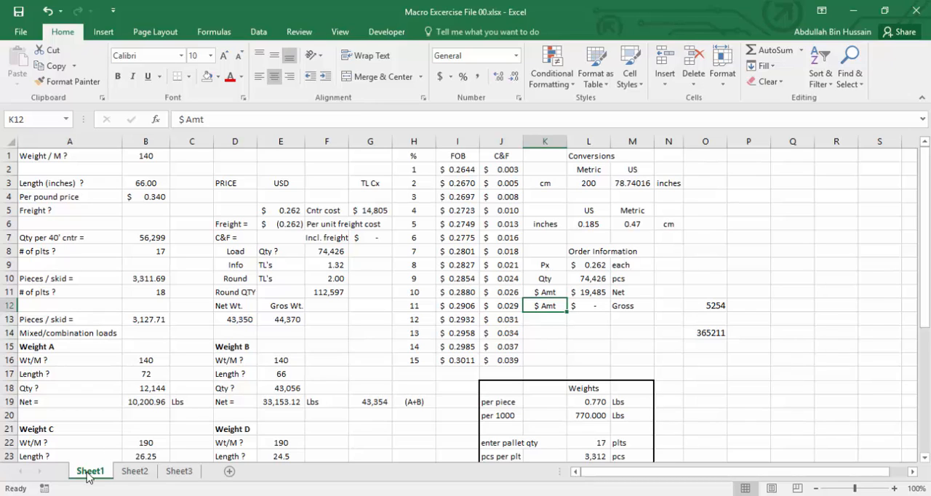
# Start recording a macro named findnumber, stored in This Workbook, with Ctrl+Shift+T assigned as its shortcut.
pyautogui.click(341, 32)
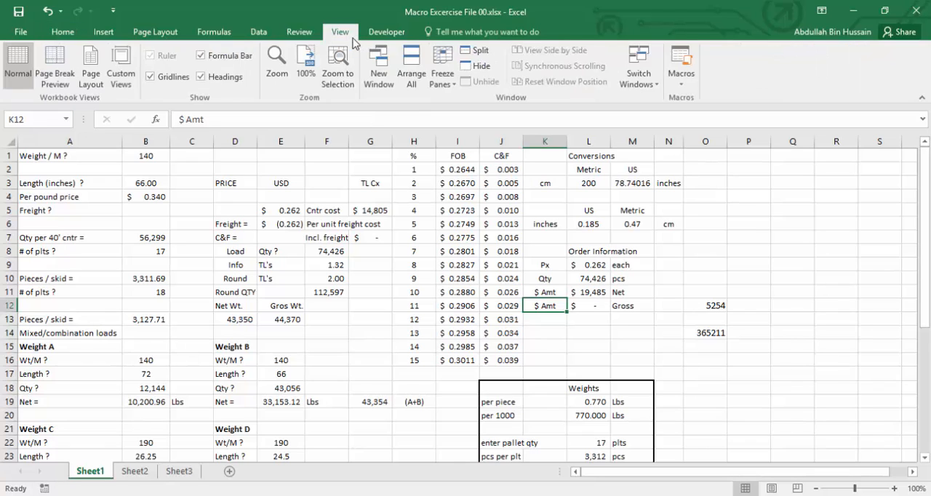
pyautogui.click(682, 88)
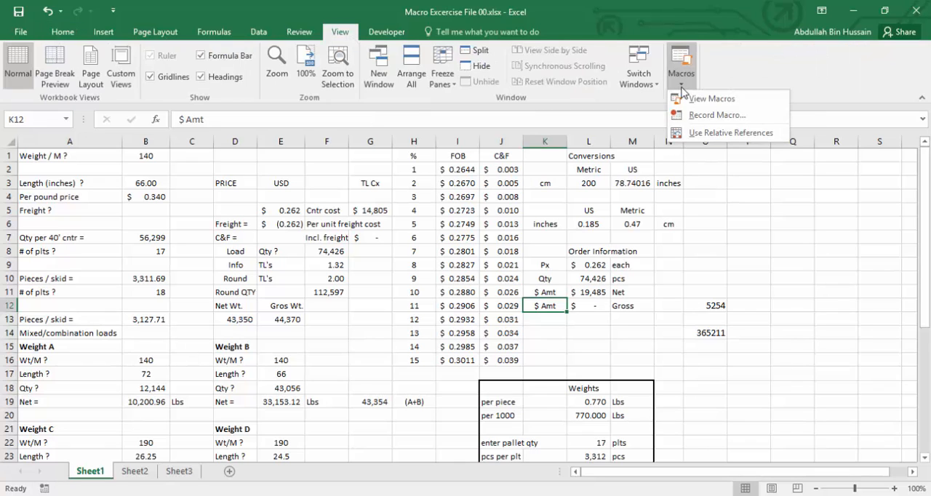
pyautogui.click(698, 117)
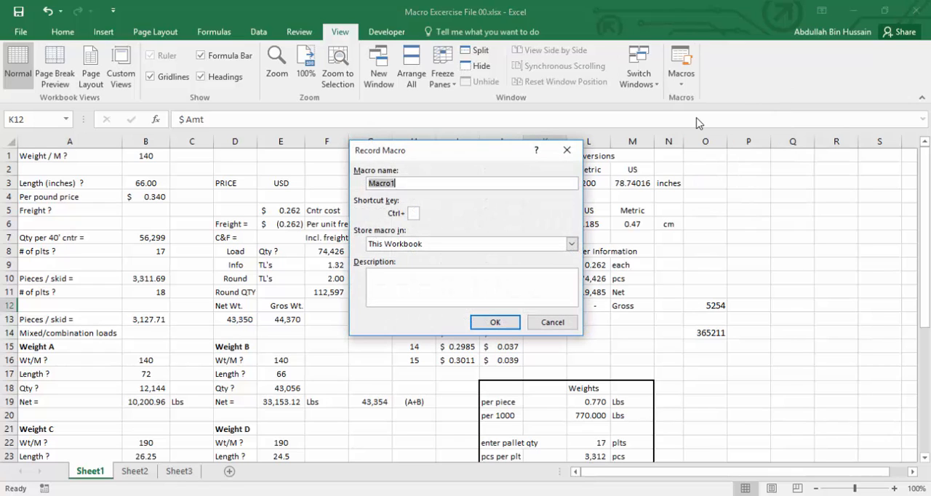
pyautogui.write('Hi')
pyautogui.write('T')
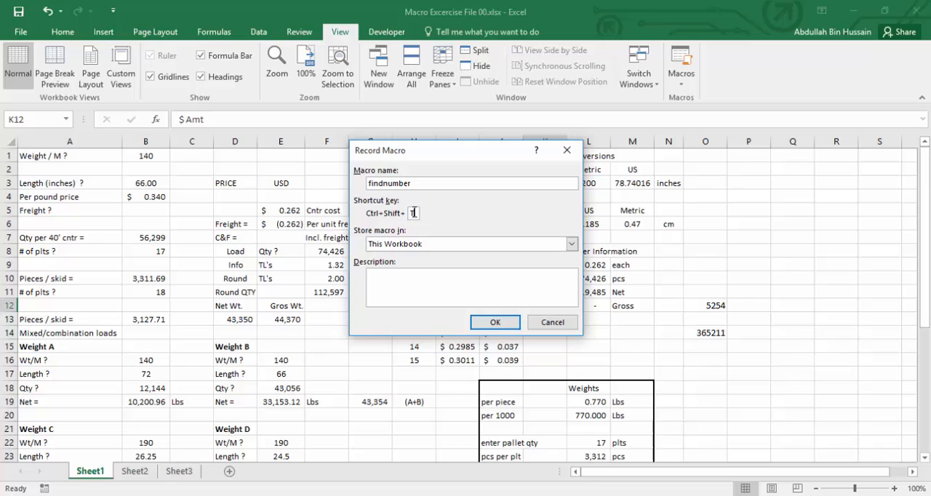
pyautogui.click(494, 322)
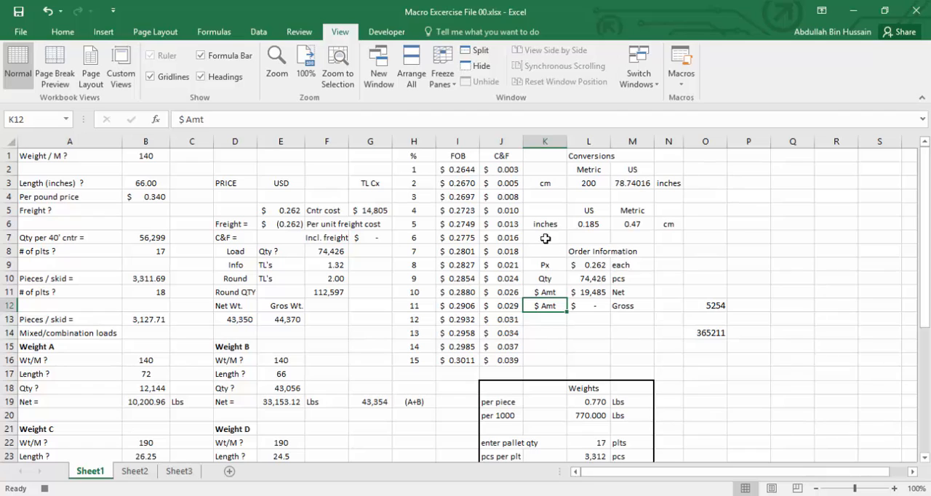
# Record selecting only the numeric constants with Go To Special and filling them yellow, and stop the macro recording.
pyautogui.click(72, 34)
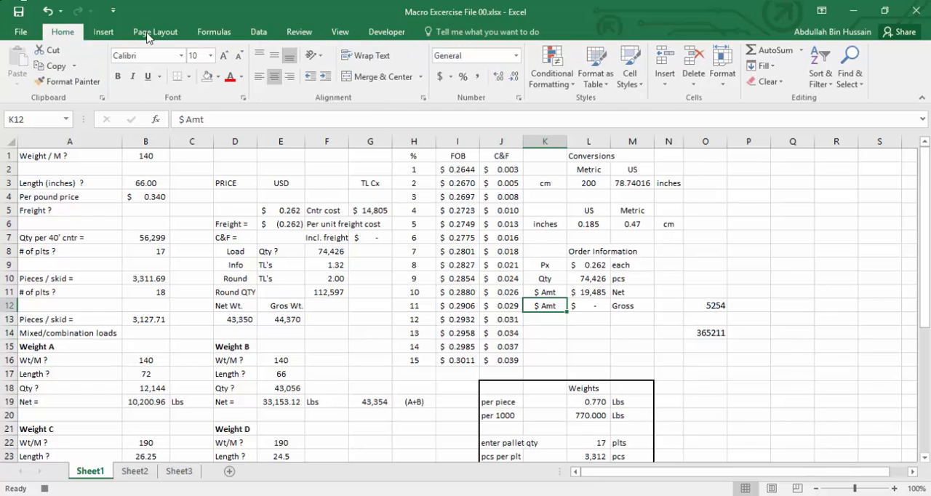
pyautogui.click(850, 79)
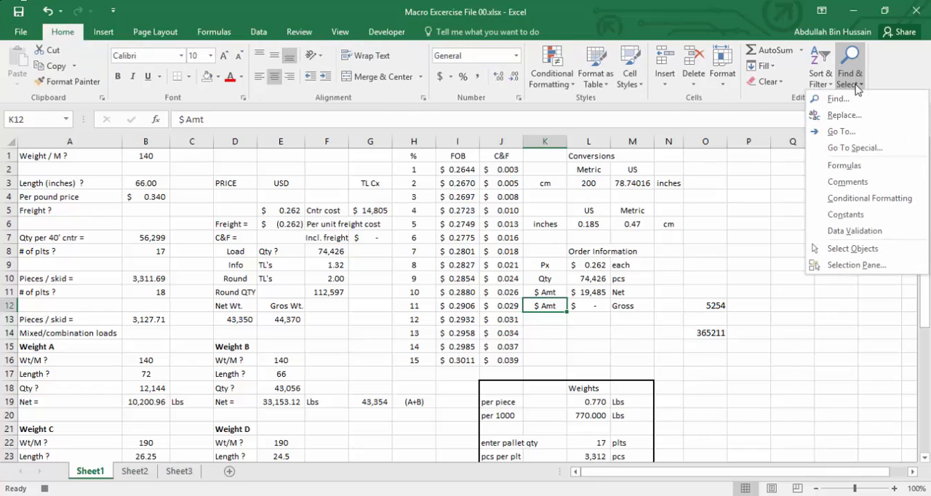
pyautogui.click(846, 149)
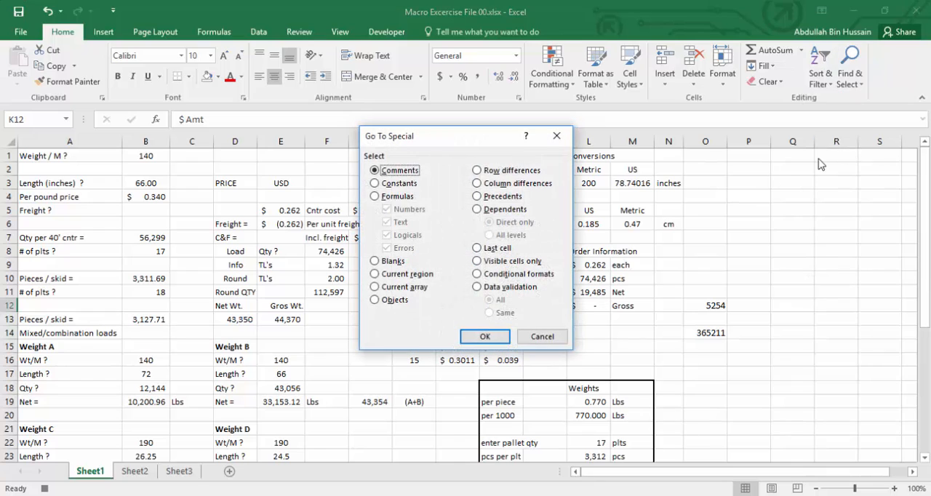
pyautogui.click(397, 183)
pyautogui.click(398, 222)
pyautogui.click(399, 235)
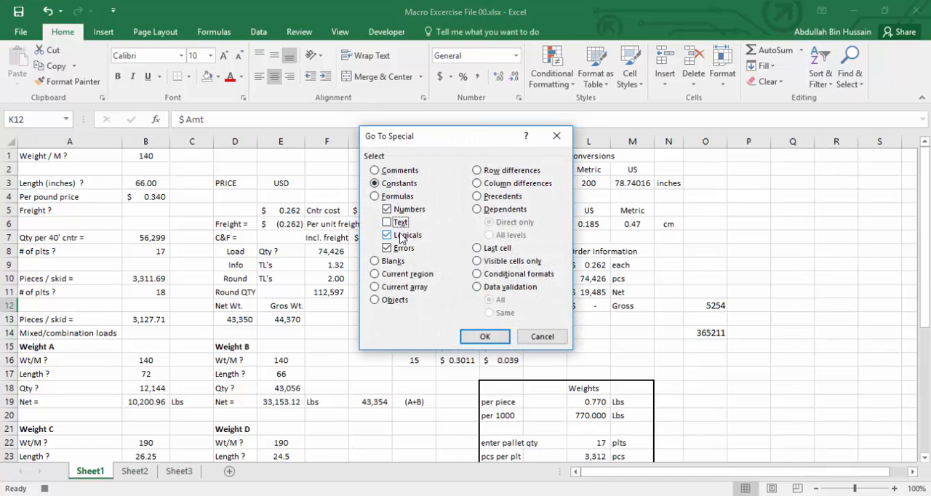
pyautogui.click(400, 248)
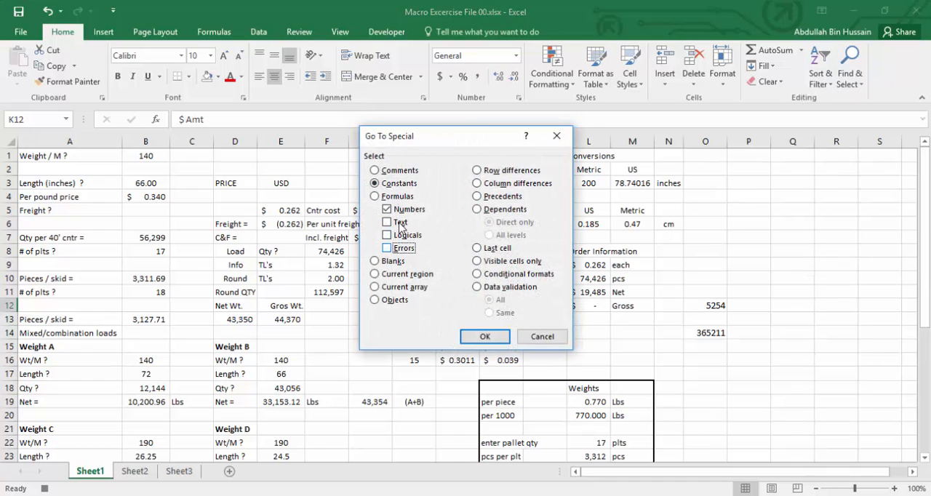
pyautogui.click(480, 338)
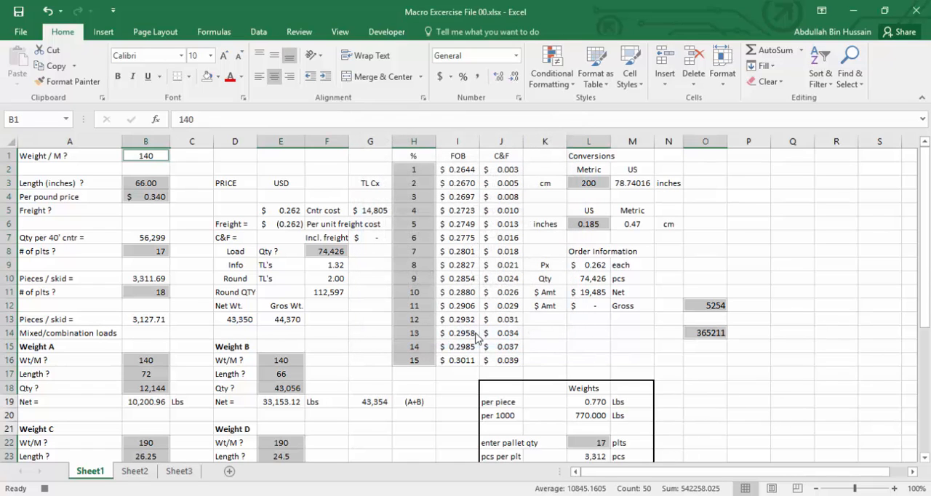
pyautogui.click(218, 78)
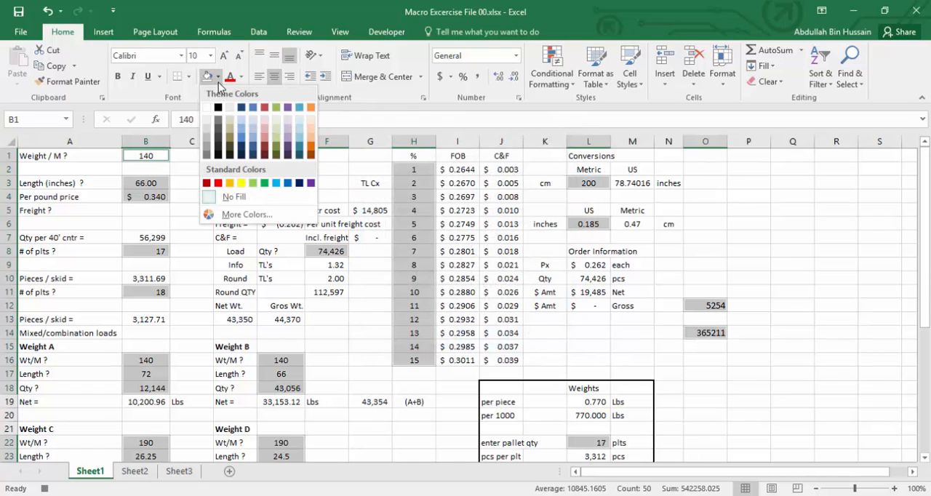
pyautogui.click(241, 184)
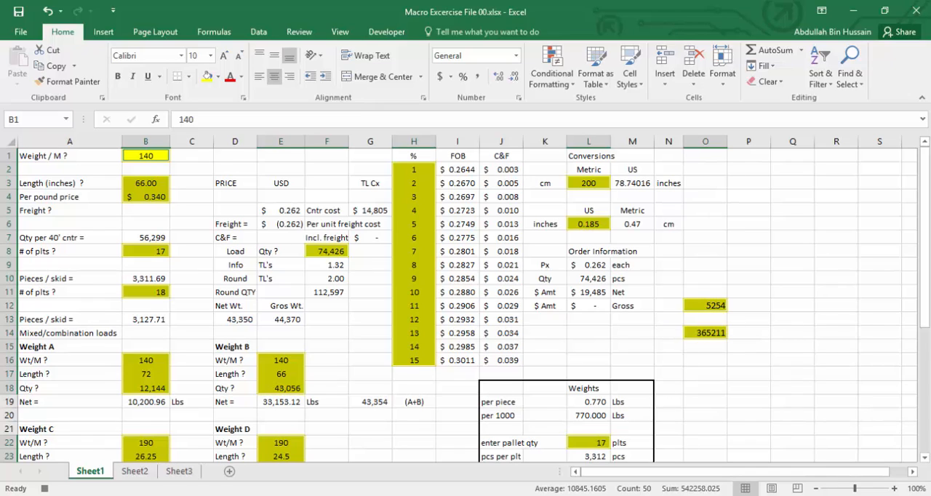
pyautogui.click(44, 489)
pyautogui.click(191, 264)
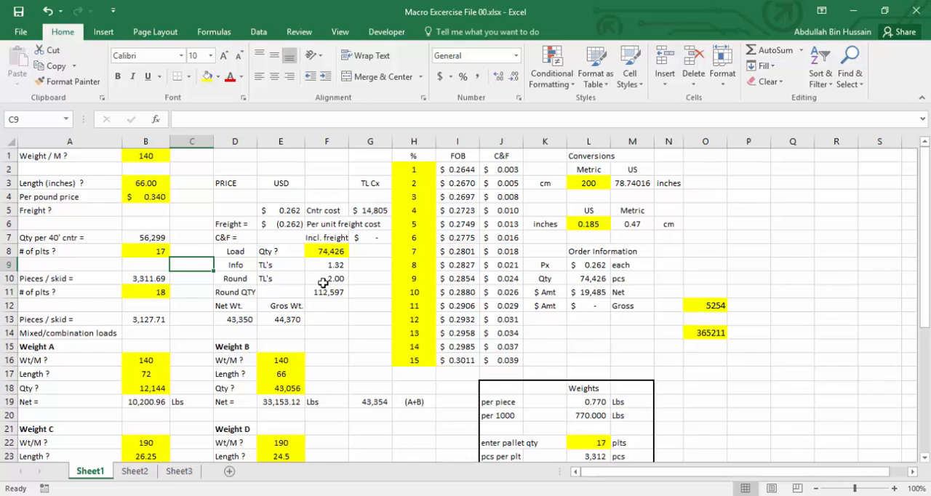
# Remove the yellow highlighting from the whole data range on Sheet1 by setting it to No Fill.
pyautogui.hotkey('ctrl', 'a')
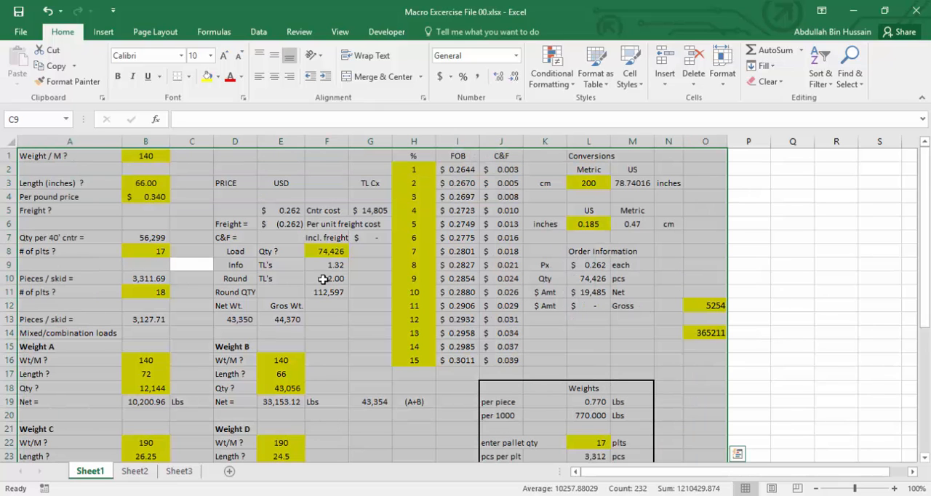
pyautogui.click(218, 76)
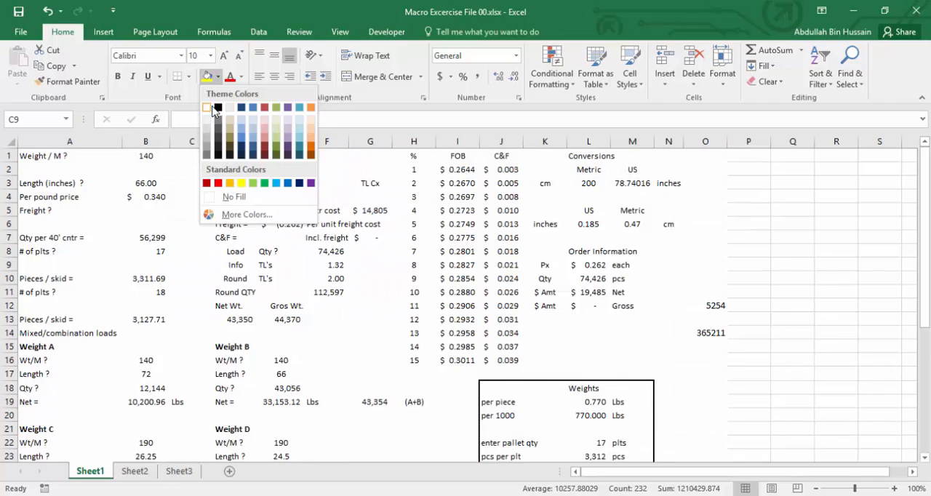
pyautogui.click(235, 196)
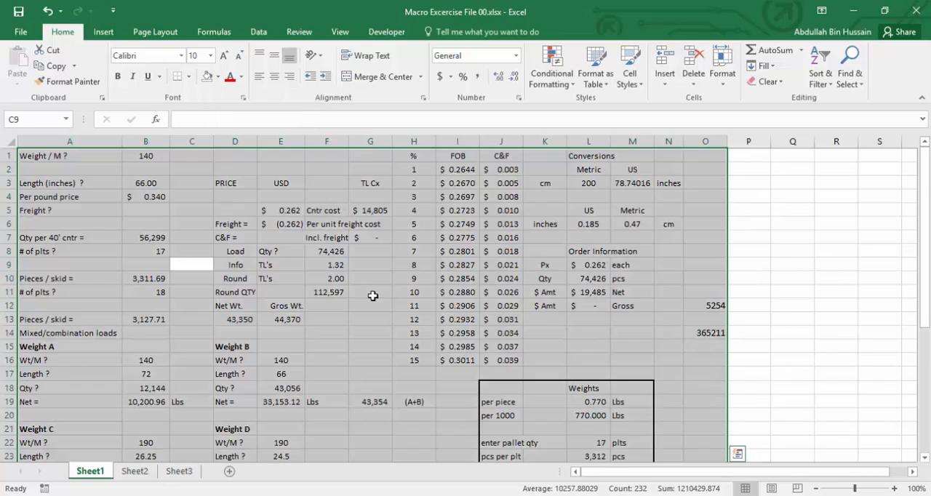
pyautogui.click(370, 292)
pyautogui.scroll(-1, 460, 287)
pyautogui.scroll(1, 460, 288)
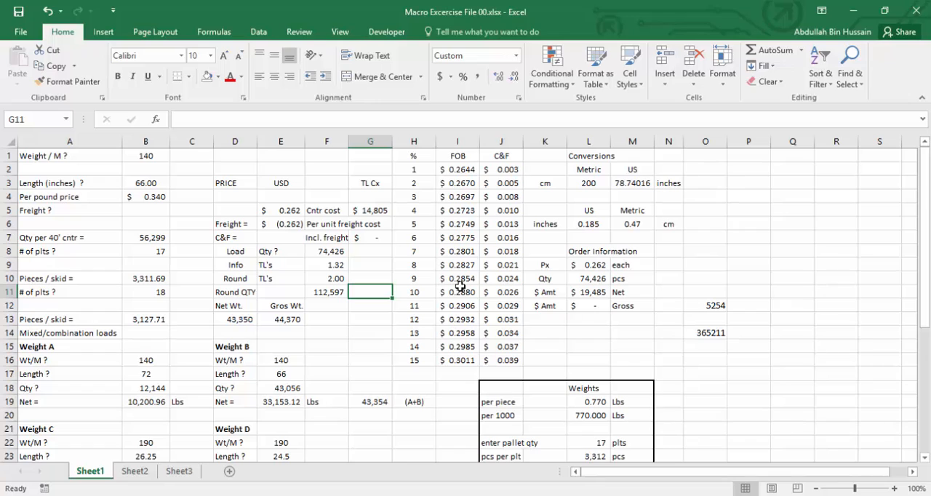
# Enter the test numbers 25566 in cell O8 and 254788 in cell O17.
pyautogui.click(704, 249)
pyautogui.write('25566')
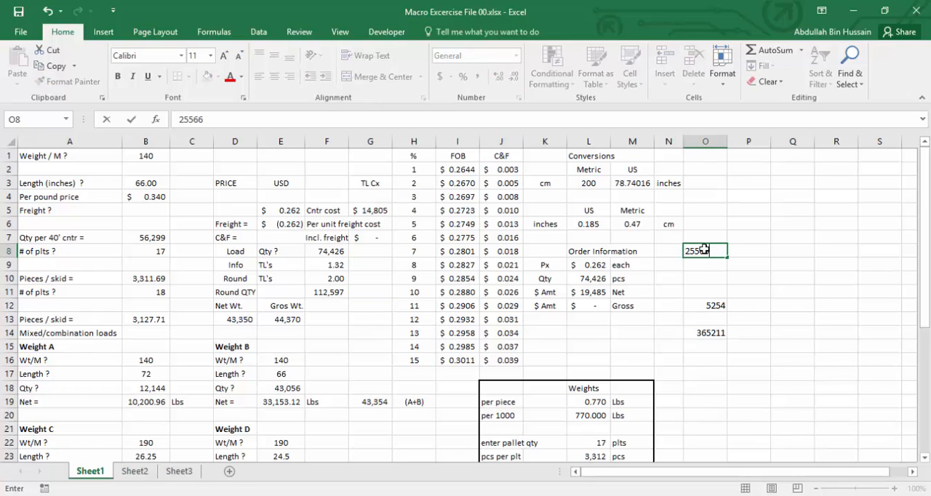
pyautogui.press('Return')
pyautogui.press('Return')
pyautogui.press('Return')
pyautogui.press('Return')
pyautogui.press('Return')
pyautogui.press('Return')
pyautogui.press('Return')
pyautogui.press('Return')
pyautogui.press('Return')
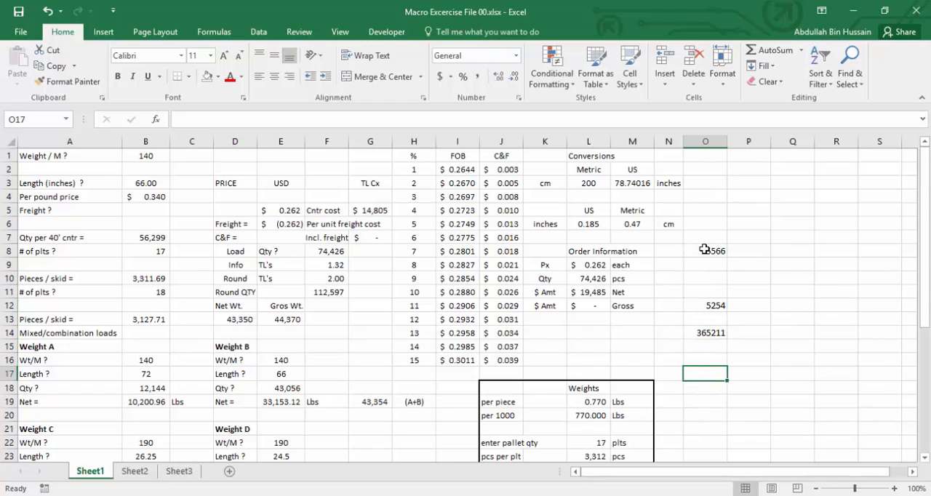
pyautogui.write('254788')
pyautogui.press('Return')
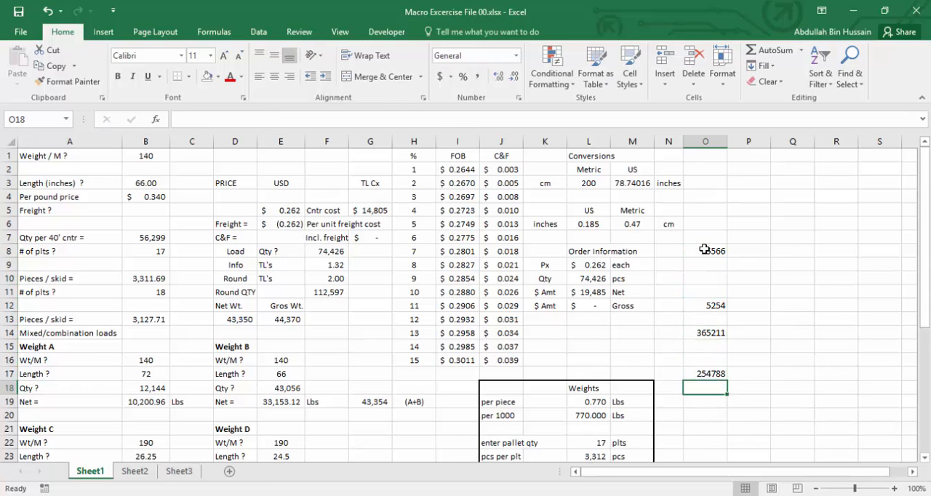
# Run the findnumber macro to highlight all numeric constants on Sheet1 in yellow, then clear the selection.
pyautogui.hotkey('ctrl', 'shift', 'h')
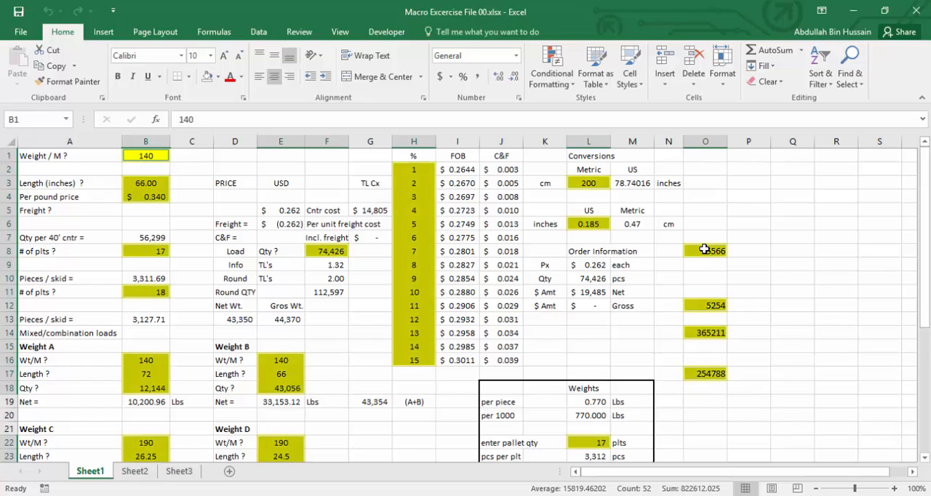
pyautogui.click(708, 224)
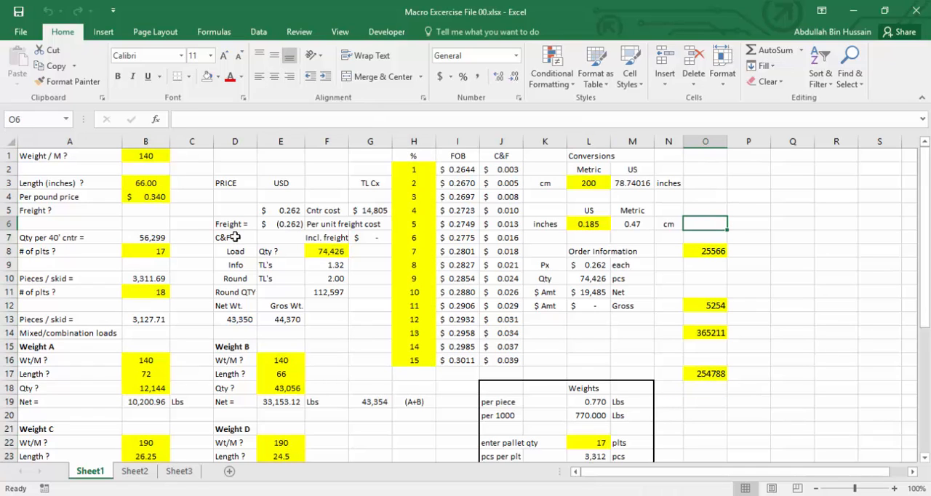
pyautogui.click(861, 87)
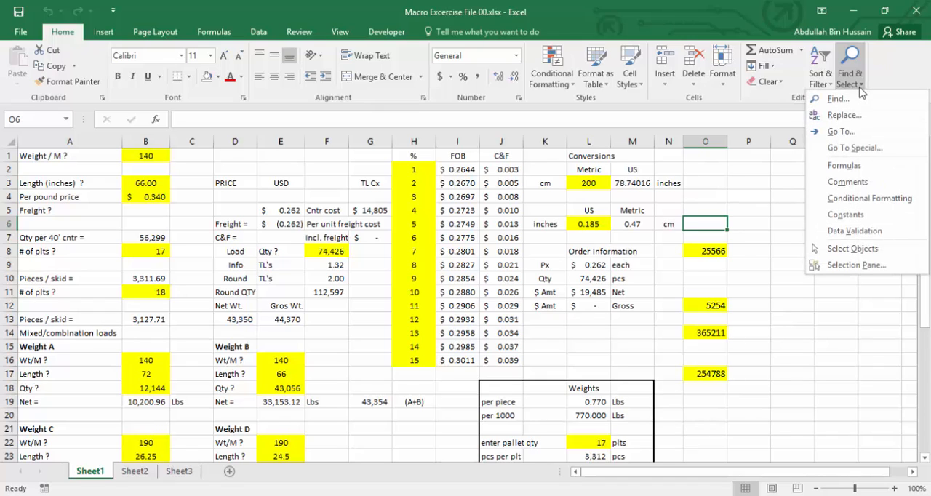
pyautogui.click(772, 255)
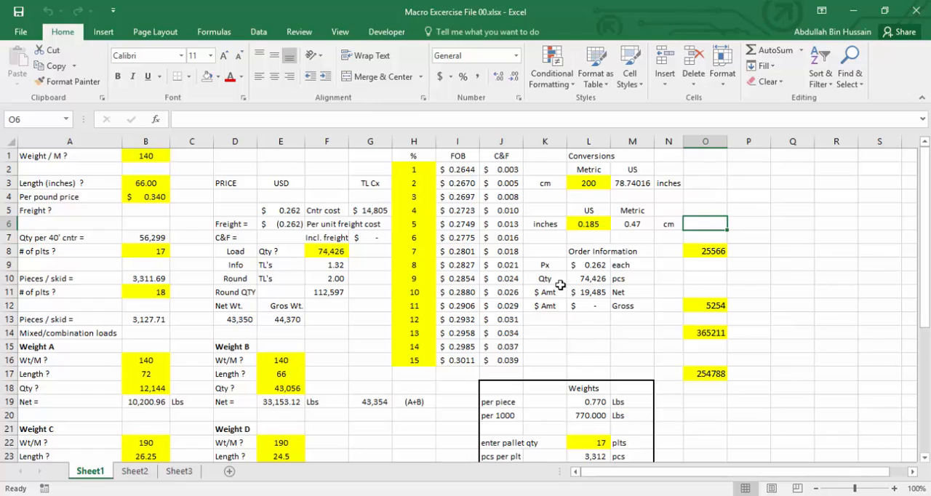
# Enter 587548 in cell P5 and rerun the findnumber macro to highlight the new number as well.
pyautogui.click(728, 208)
pyautogui.write('587548')
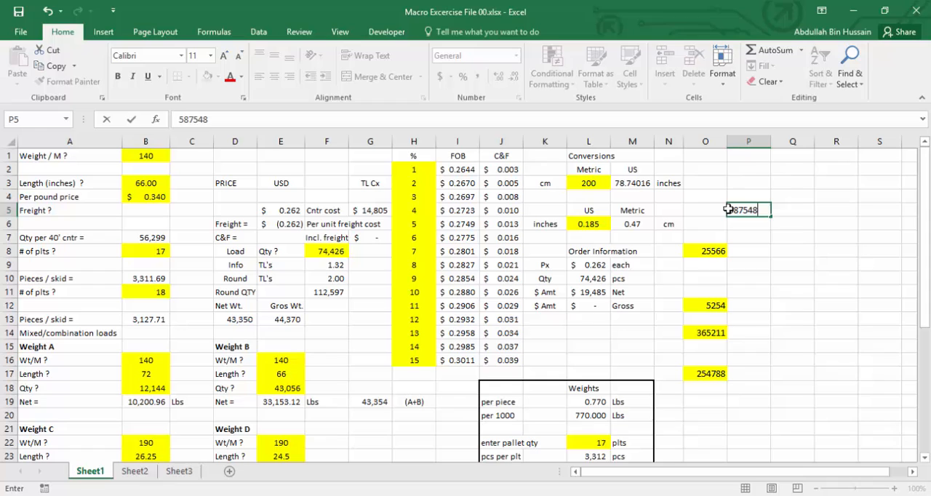
pyautogui.press('Return')
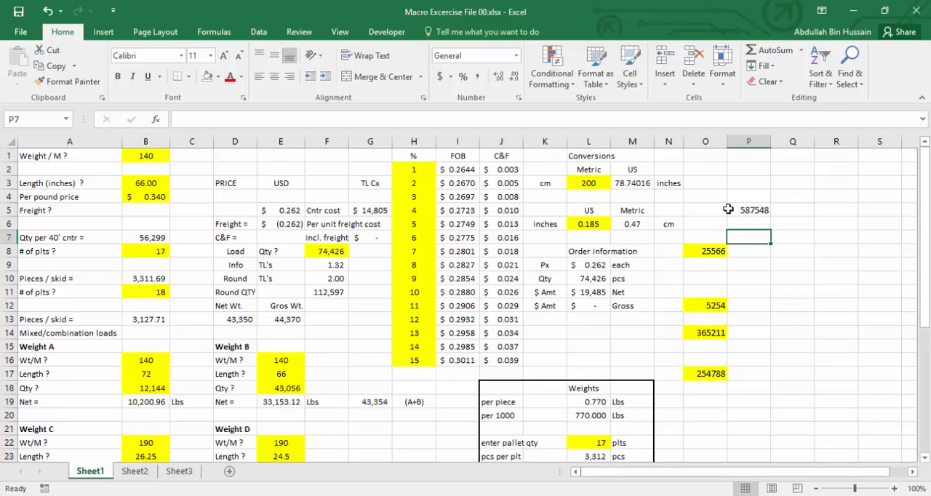
pyautogui.hotkey('ctrl', 'shift', 'h')
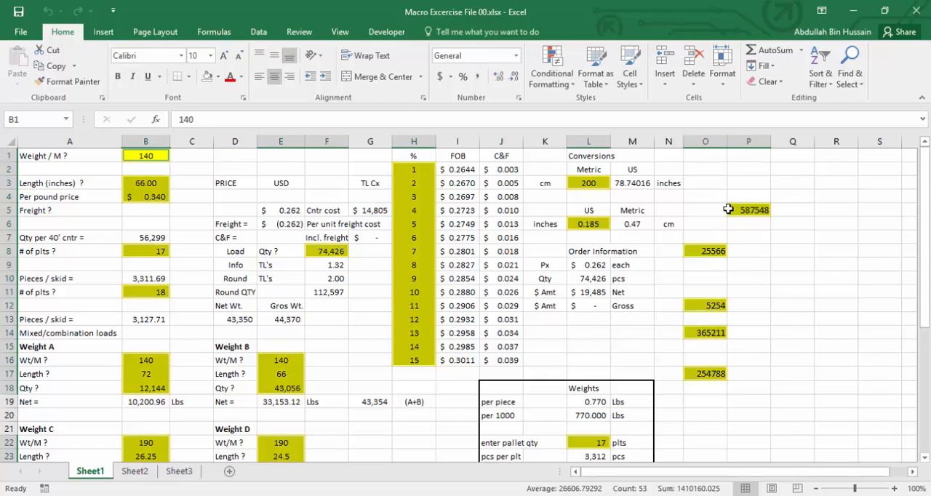
pyautogui.click(743, 249)
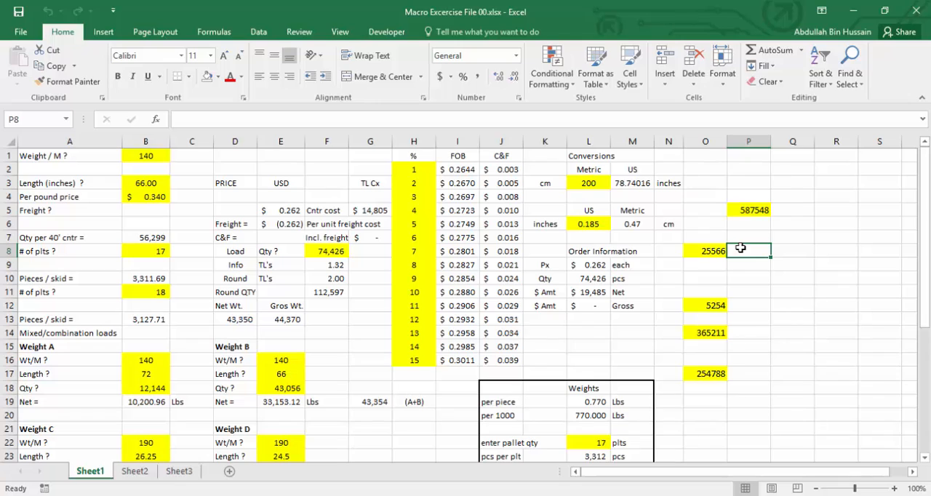